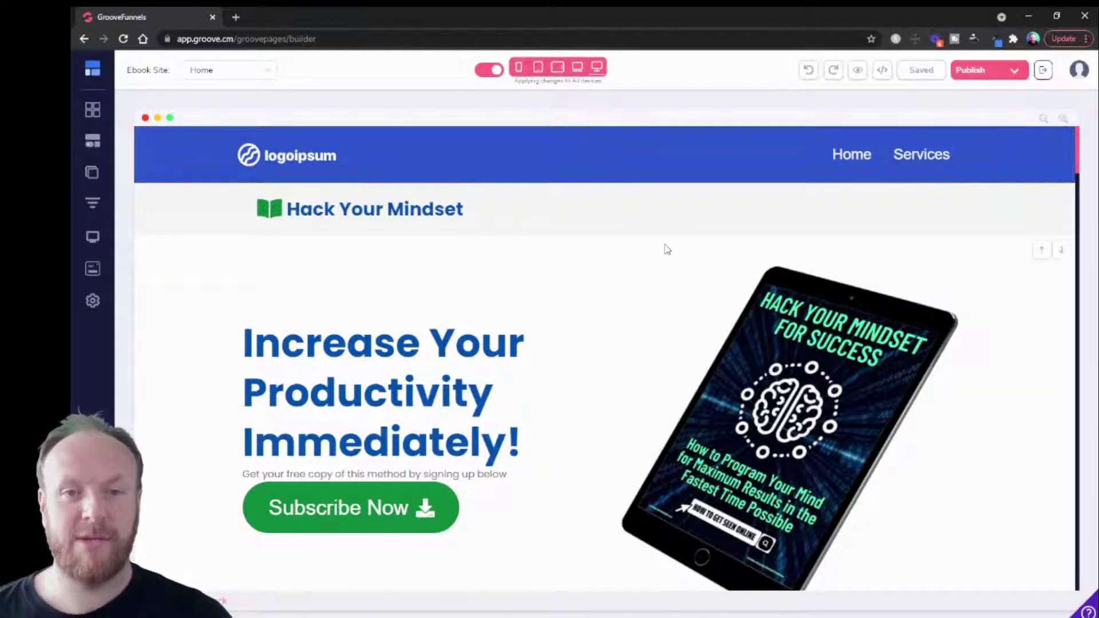
Step: Open Publish Settings and pick GroovePages subdomain as the hosting type
{"action": "left_click", "coordinate": [1015, 73]}
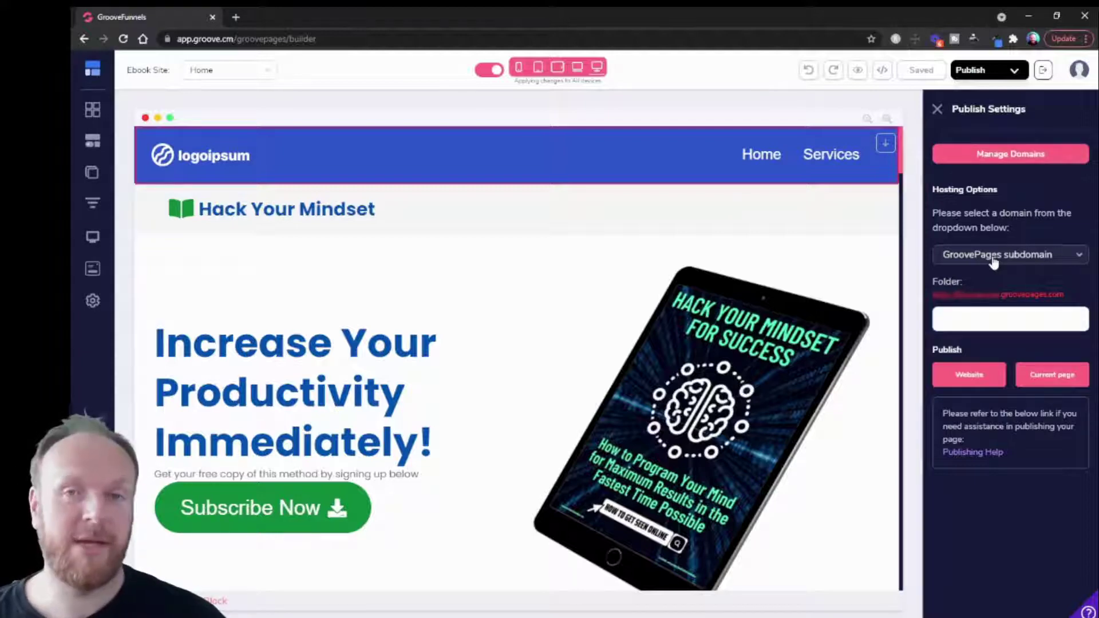
{"action": "left_click", "coordinate": [994, 257]}
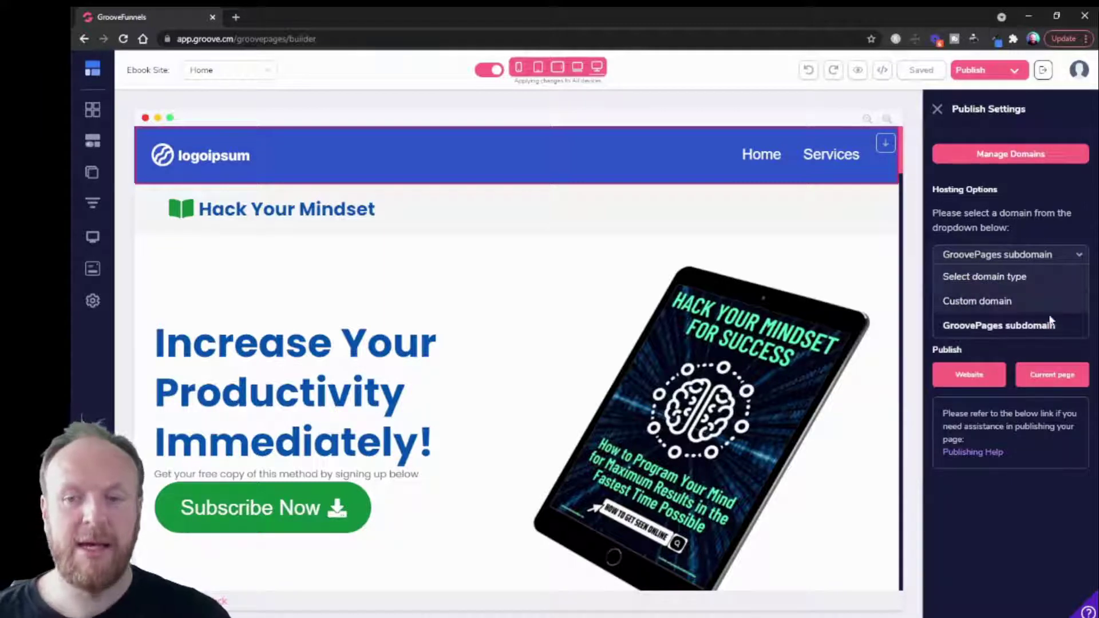
{"action": "left_click", "coordinate": [1000, 326]}
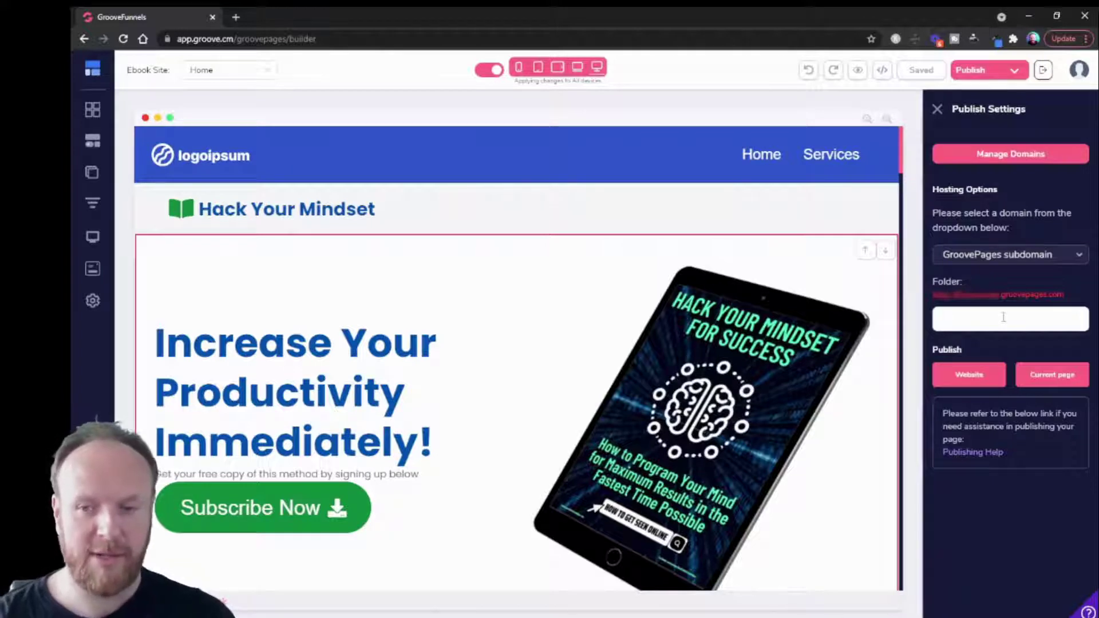
{"action": "type", "text": "ebook"}
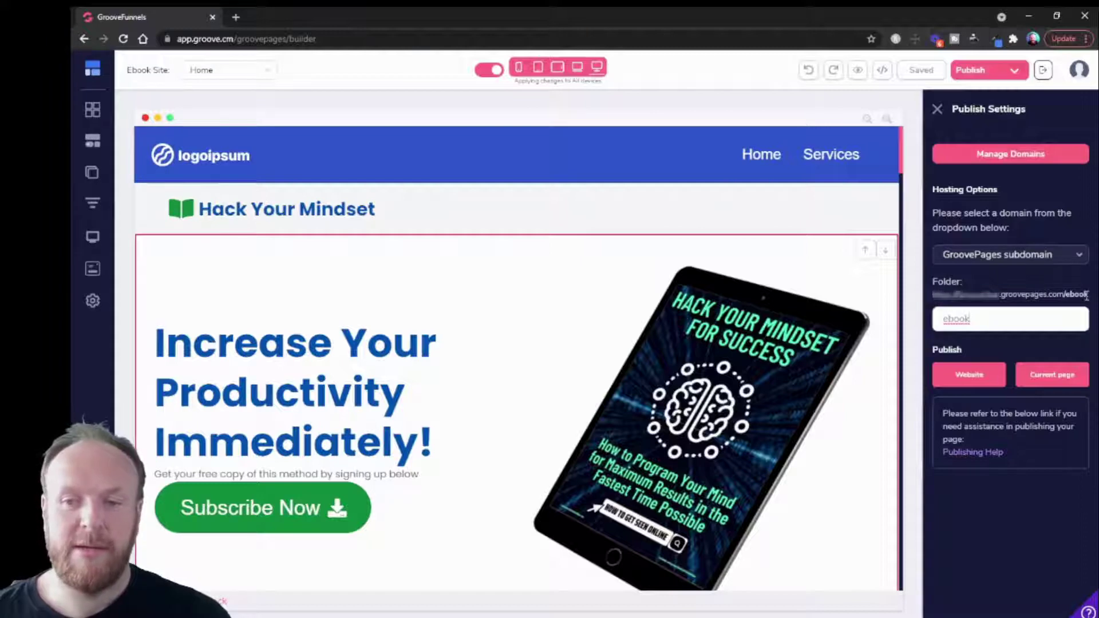
Step: Highlight the ebook folder in the groovepages.com/ebook address preview
{"action": "left_click_drag", "start_coordinate": [1064, 295], "coordinate": [1085, 294]}
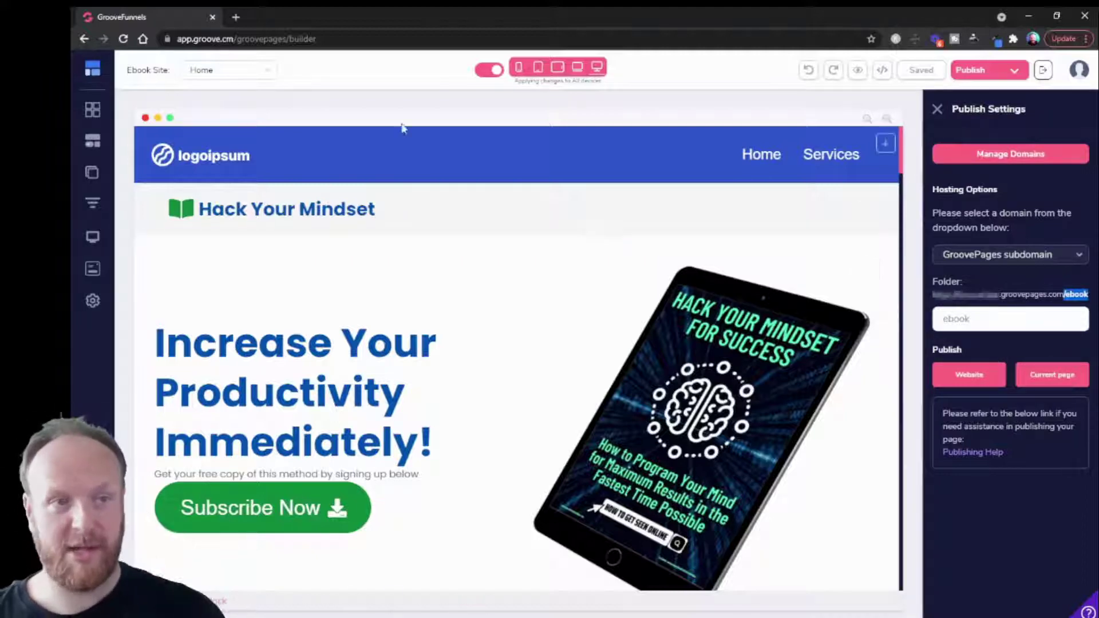
{"action": "left_click", "coordinate": [227, 69]}
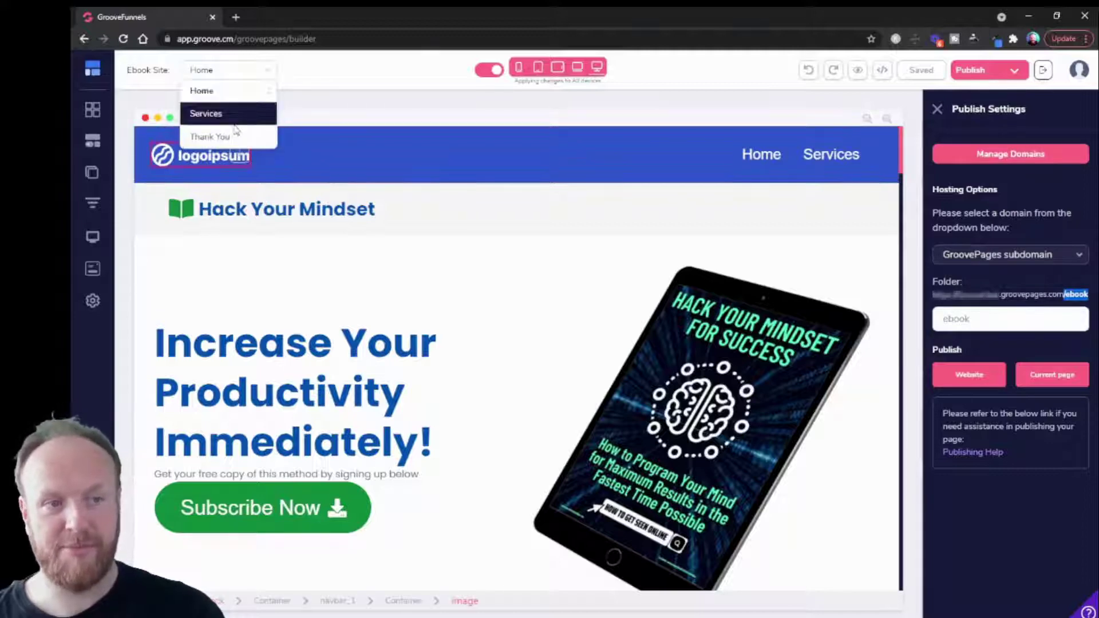
{"action": "left_click", "coordinate": [784, 107]}
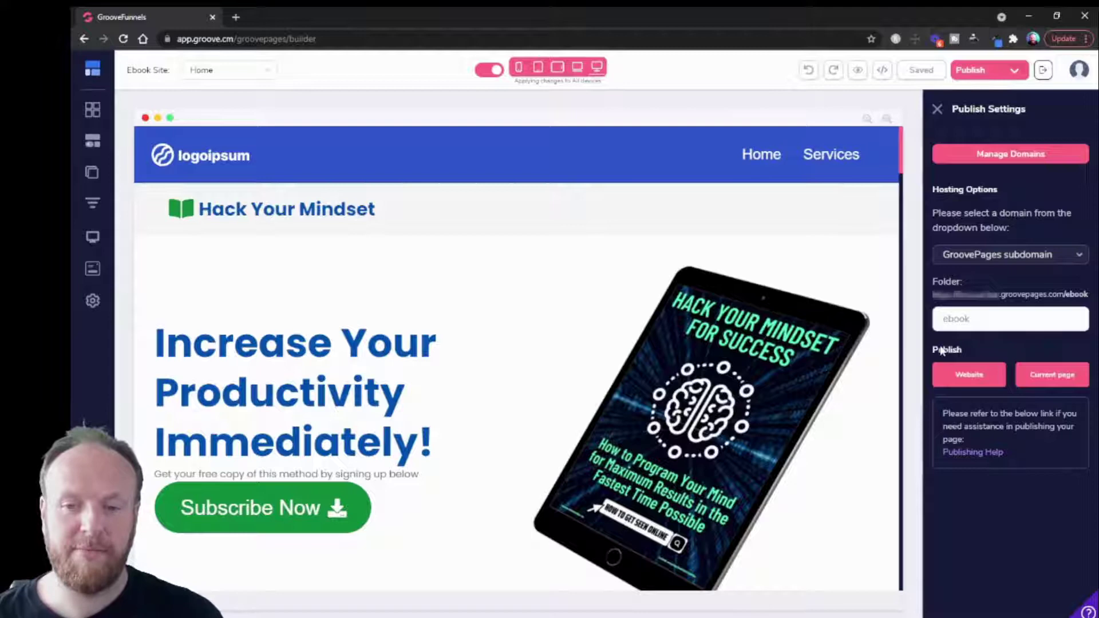
{"action": "mouse_move", "coordinate": [969, 374]}
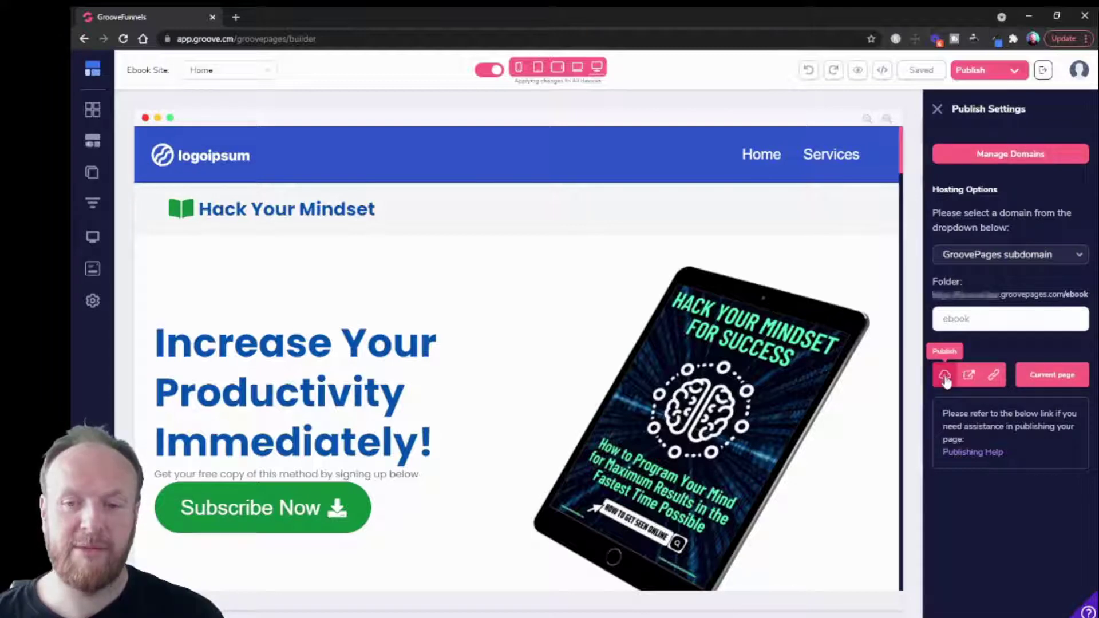
Step: Publish the whole ebook website live to its groovepages.com/ebook address
{"action": "left_click", "coordinate": [945, 377]}
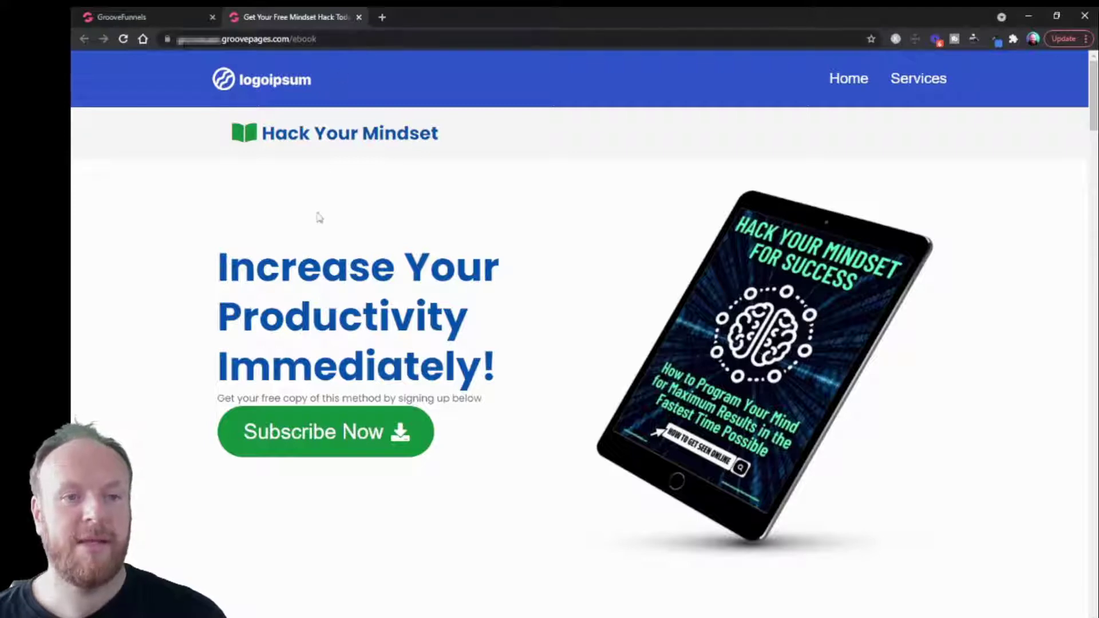
Step: Check the live subscribe form, Services page and /thanks page, then close that tab
{"action": "left_click", "coordinate": [375, 432]}
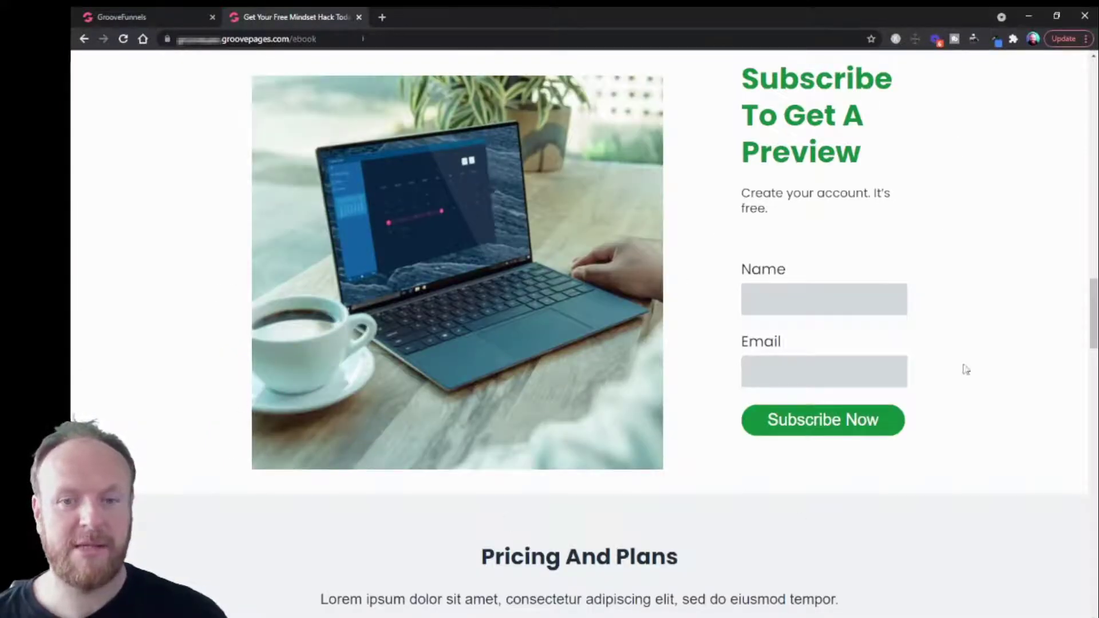
{"action": "scroll", "coordinate": [533, 442], "scroll_direction": "up", "scroll_amount": 10}
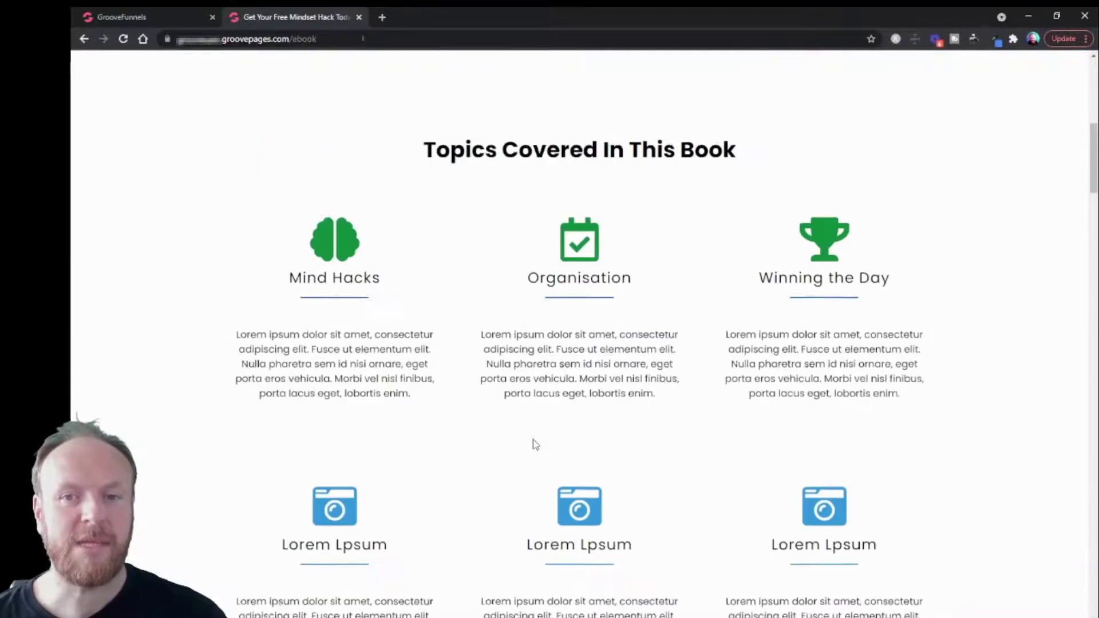
{"action": "scroll", "coordinate": [533, 441], "scroll_direction": "up", "scroll_amount": 10}
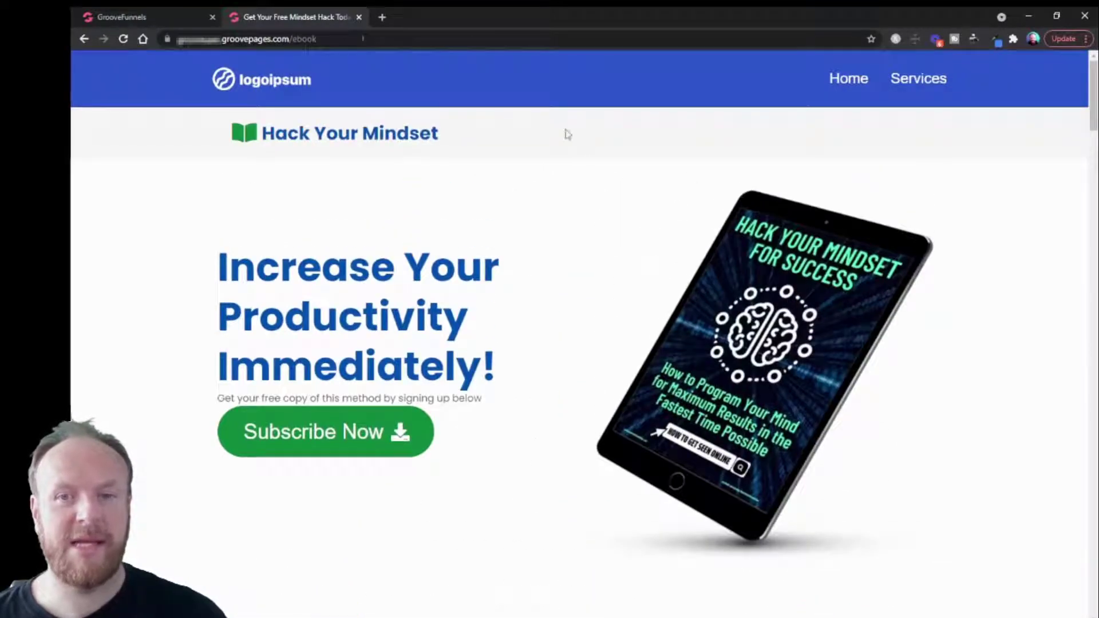
{"action": "left_click", "coordinate": [918, 78]}
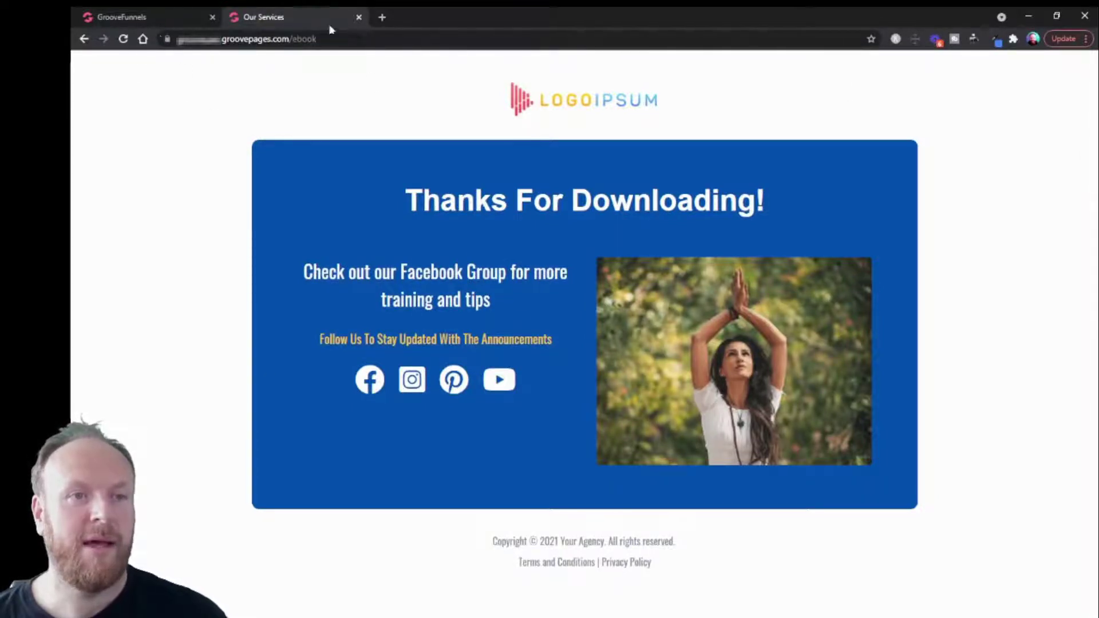
{"action": "left_click", "coordinate": [283, 39]}
{"action": "double_click", "coordinate": [361, 38]}
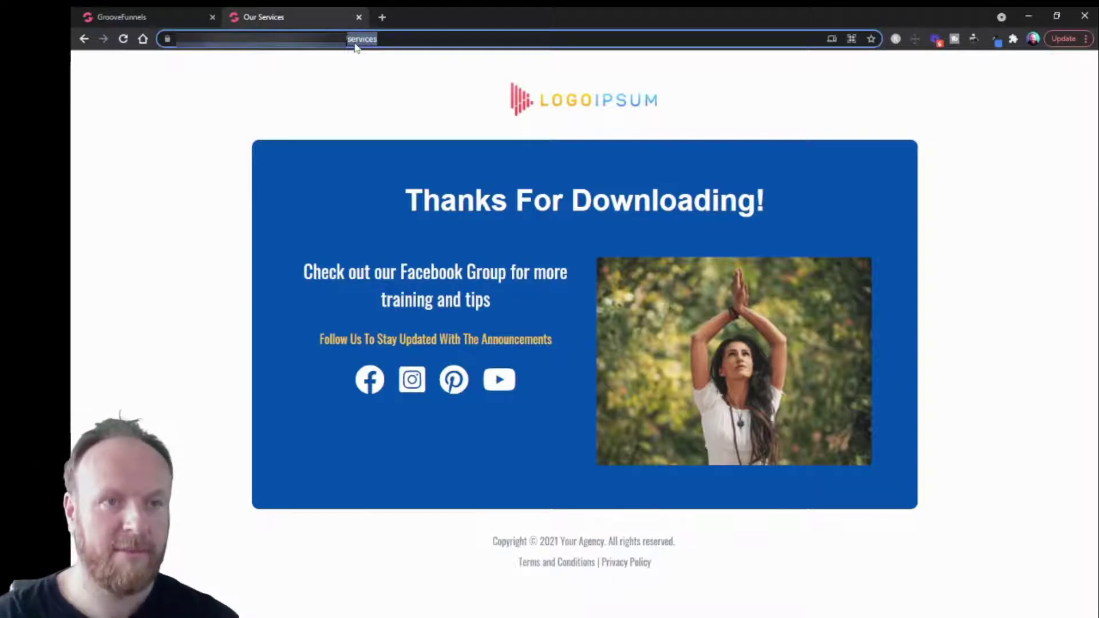
{"action": "type", "text": "thanks"}
{"action": "key", "text": "Return"}
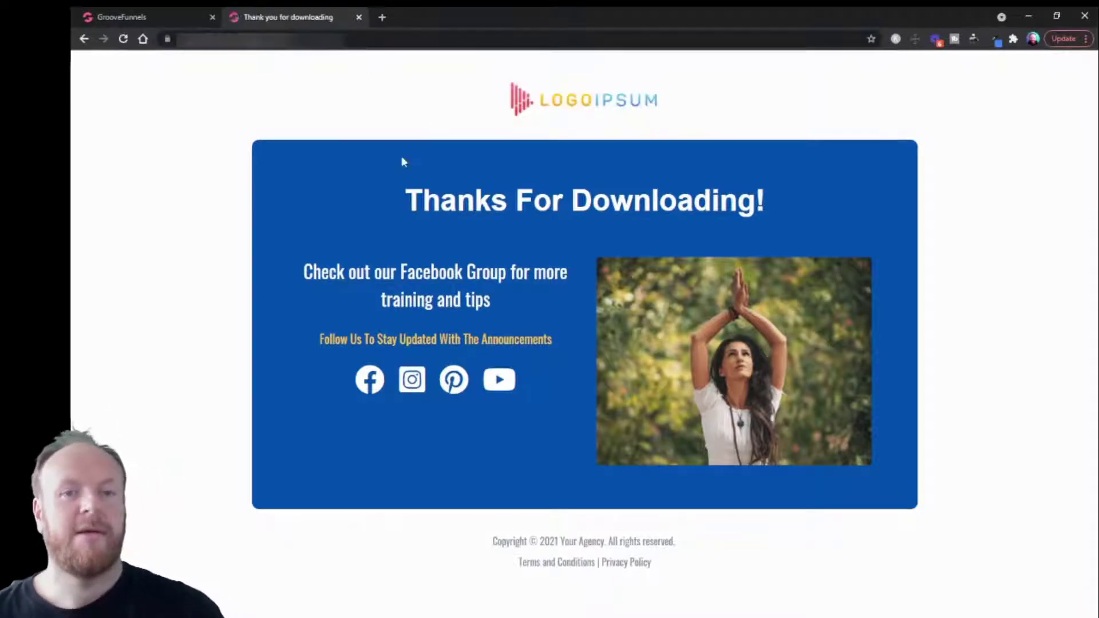
{"action": "left_click", "coordinate": [358, 19]}
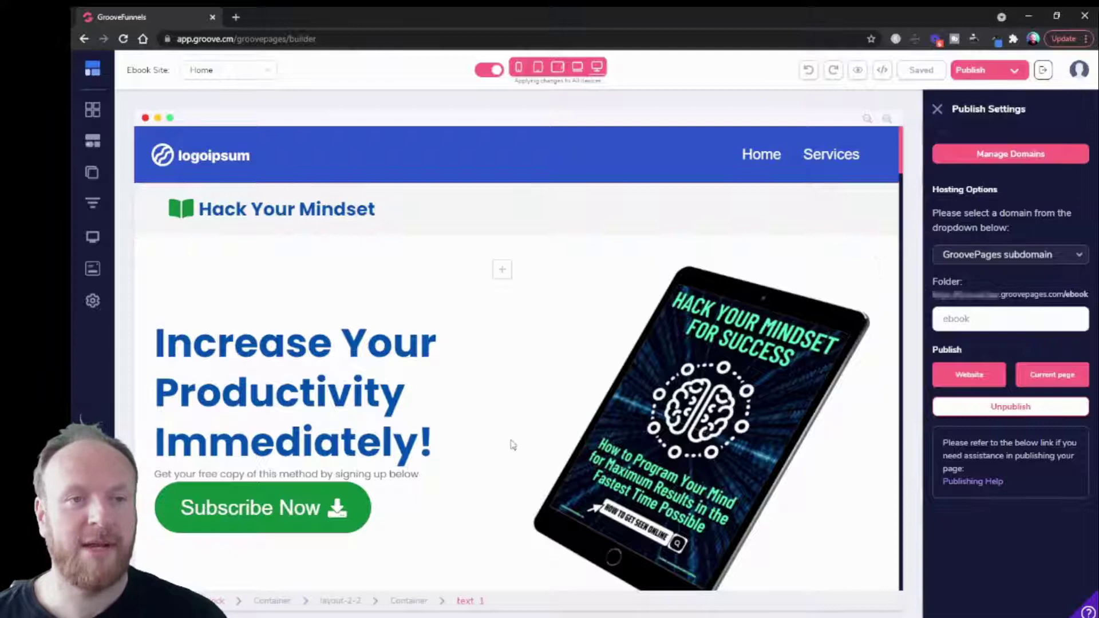
Step: Unpublish the ebook site from the Publish Settings panel
{"action": "left_click", "coordinate": [750, 365]}
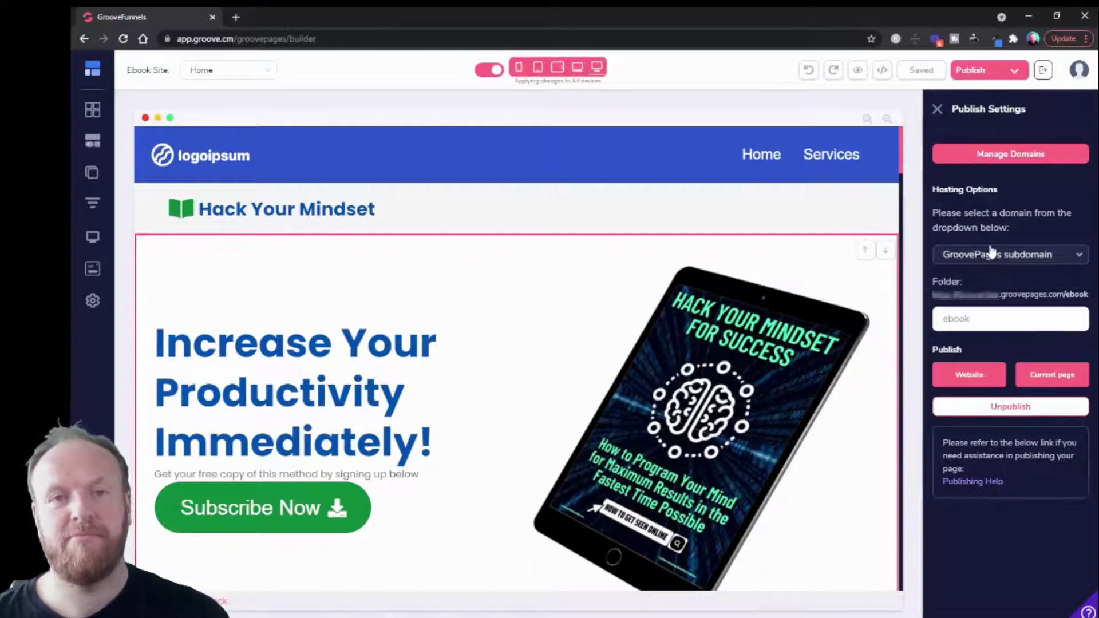
{"action": "left_click", "coordinate": [1009, 411]}
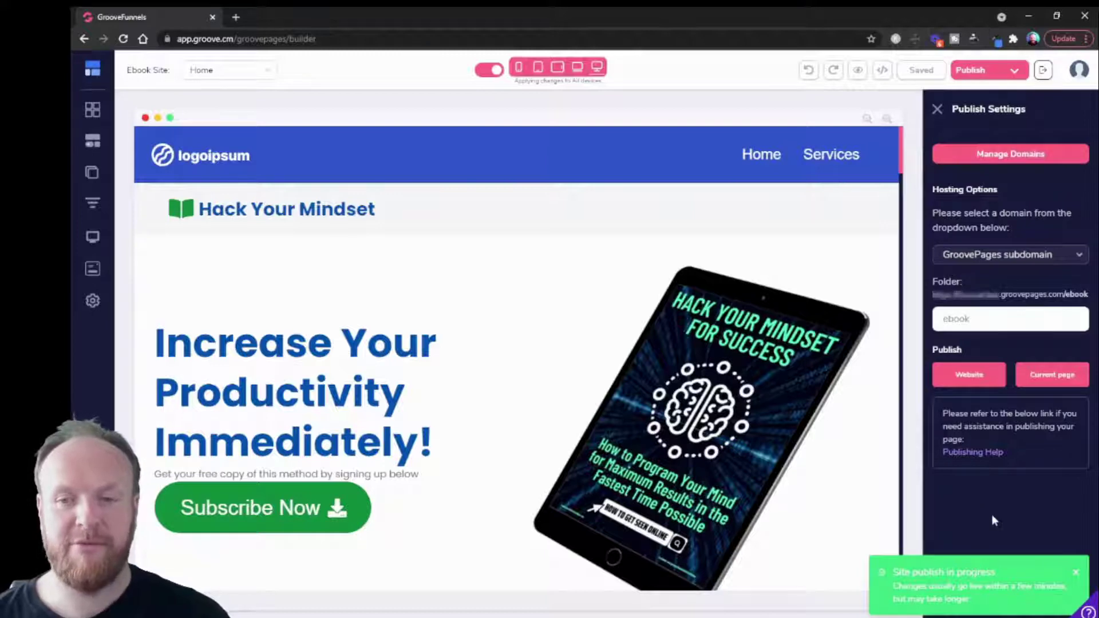
Step: Switch hosting to Custom domain with naturalbalancemethod.com as the domain
{"action": "left_click", "coordinate": [996, 255]}
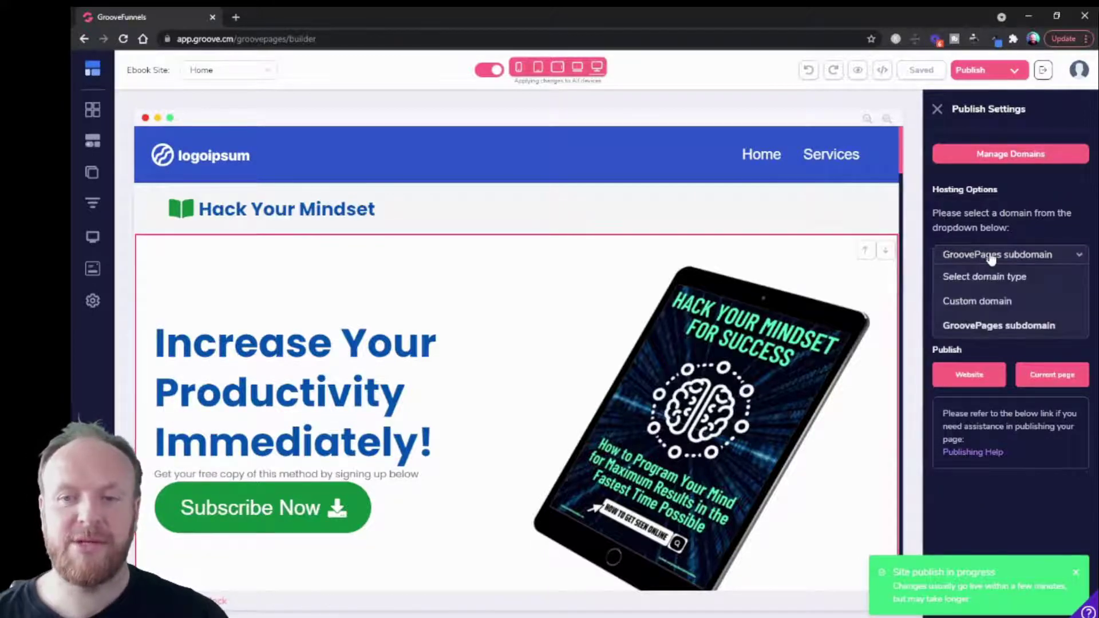
{"action": "left_click", "coordinate": [983, 300]}
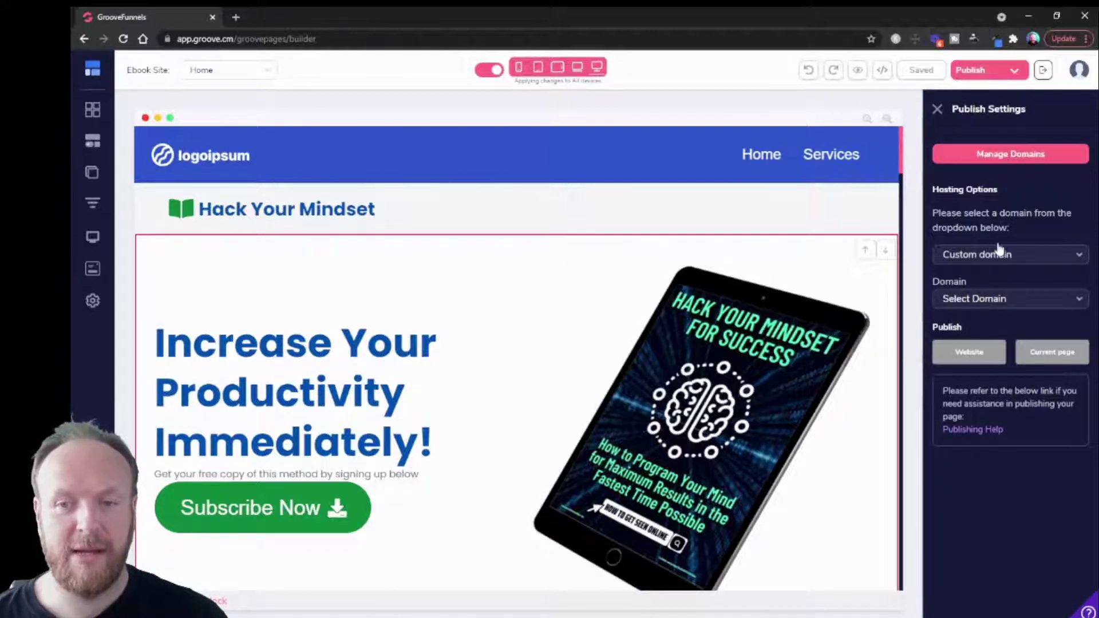
{"action": "left_click", "coordinate": [992, 301]}
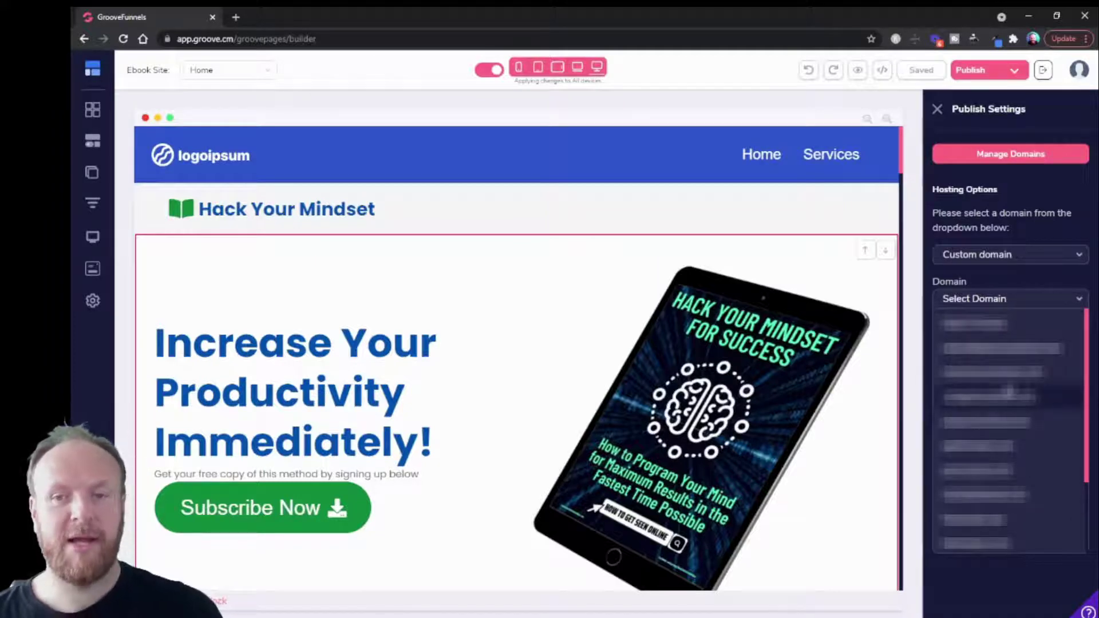
{"action": "left_click", "coordinate": [998, 275]}
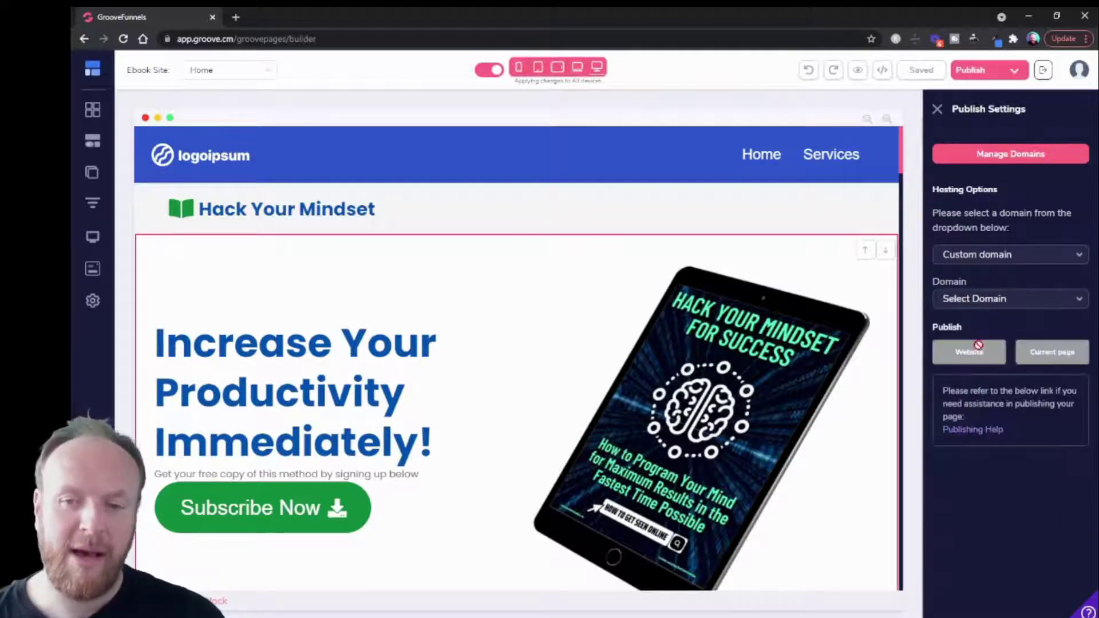
{"action": "left_click", "coordinate": [980, 298]}
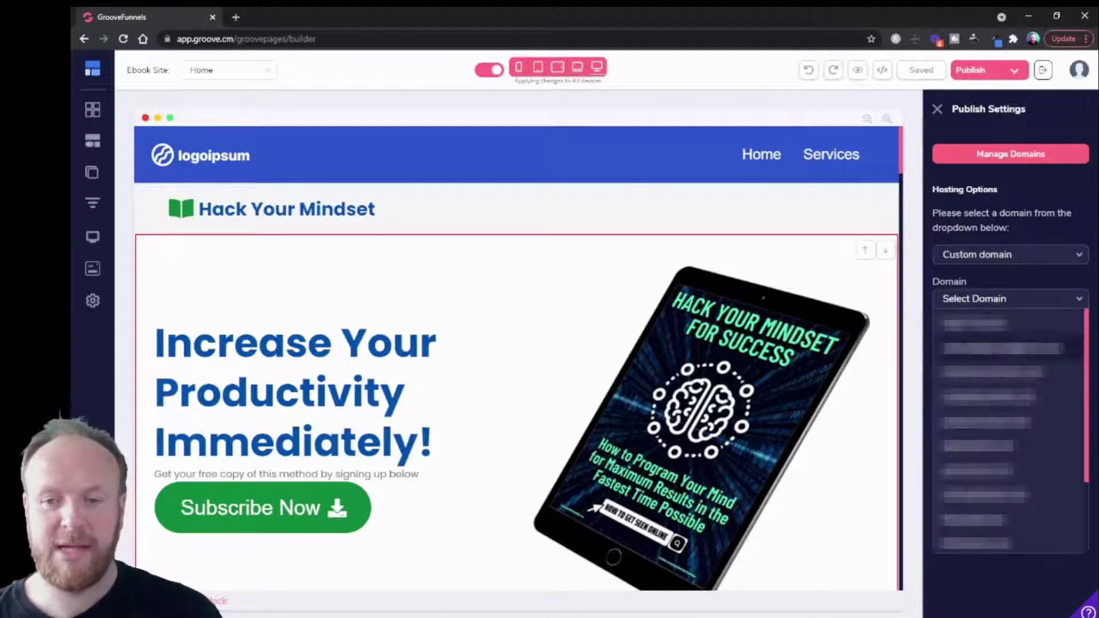
{"action": "left_click", "coordinate": [995, 506]}
Step: Set the site location to the domain's Root and close Publish Settings
{"action": "left_click", "coordinate": [996, 338]}
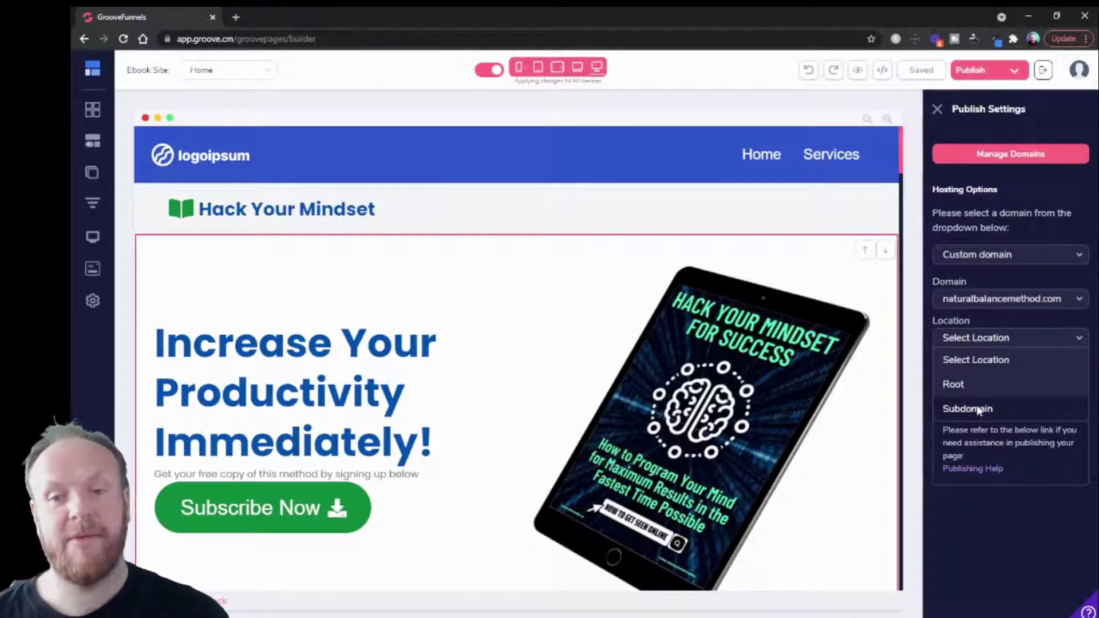
{"action": "left_click", "coordinate": [997, 384]}
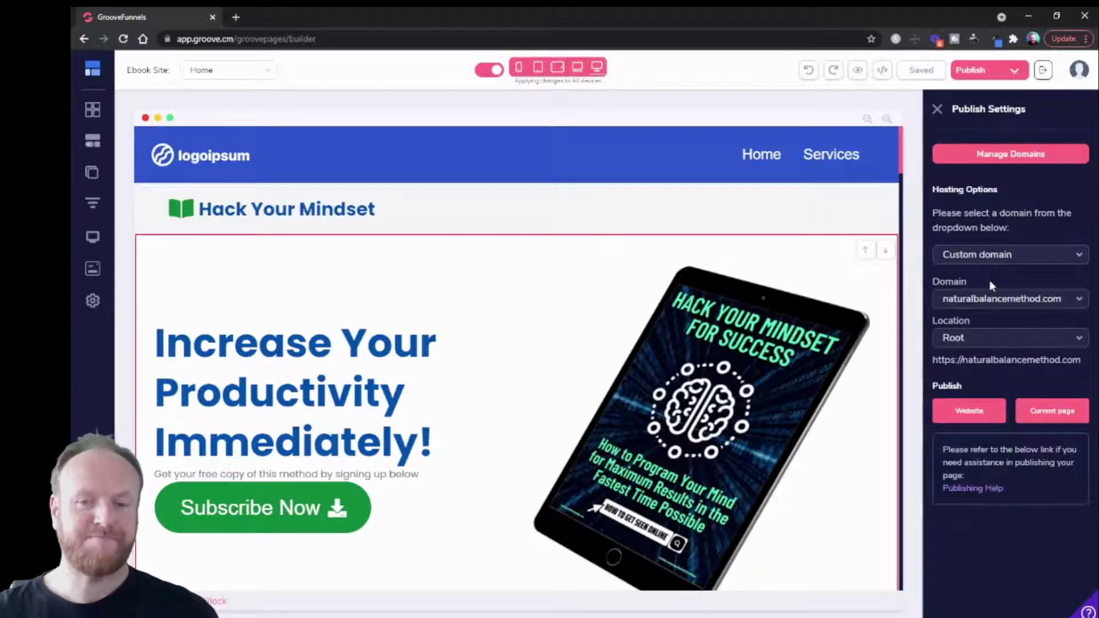
{"action": "left_click", "coordinate": [936, 107]}
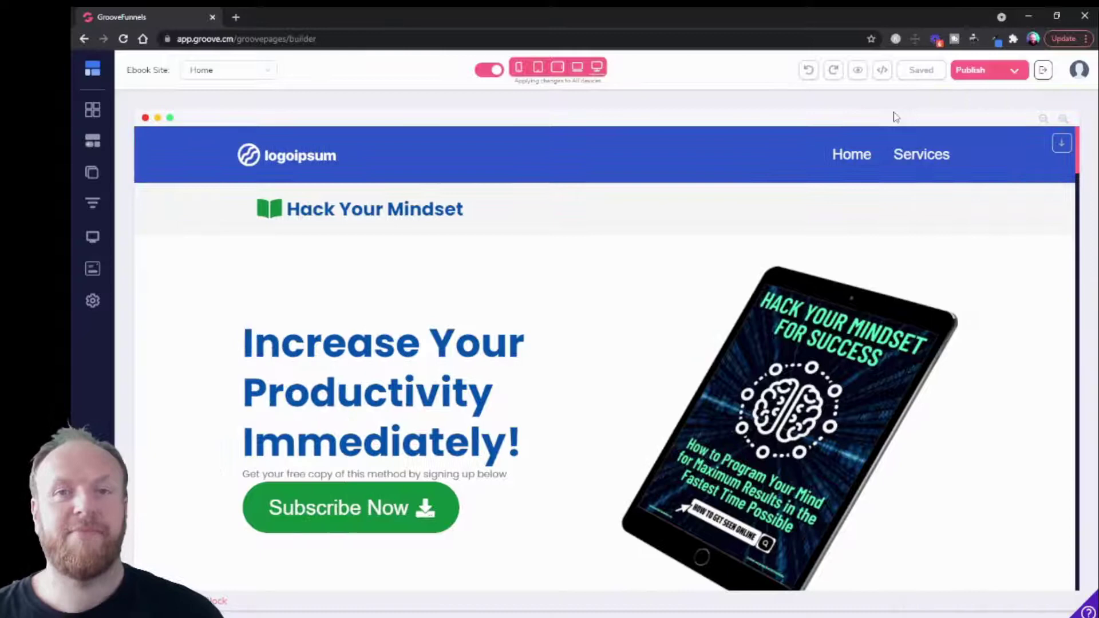